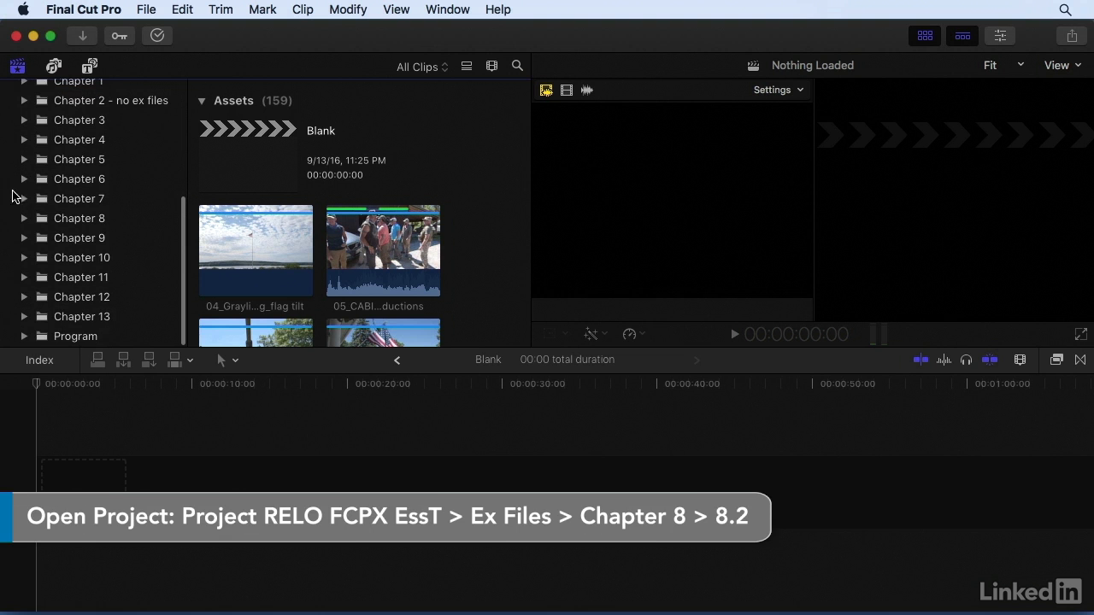
# Open the 8.2 collection in Chapter 8 and play the first favorite range of the Matt_Dan_Multicam clip.
pyautogui.click(24, 219)
pyautogui.click(70, 259)
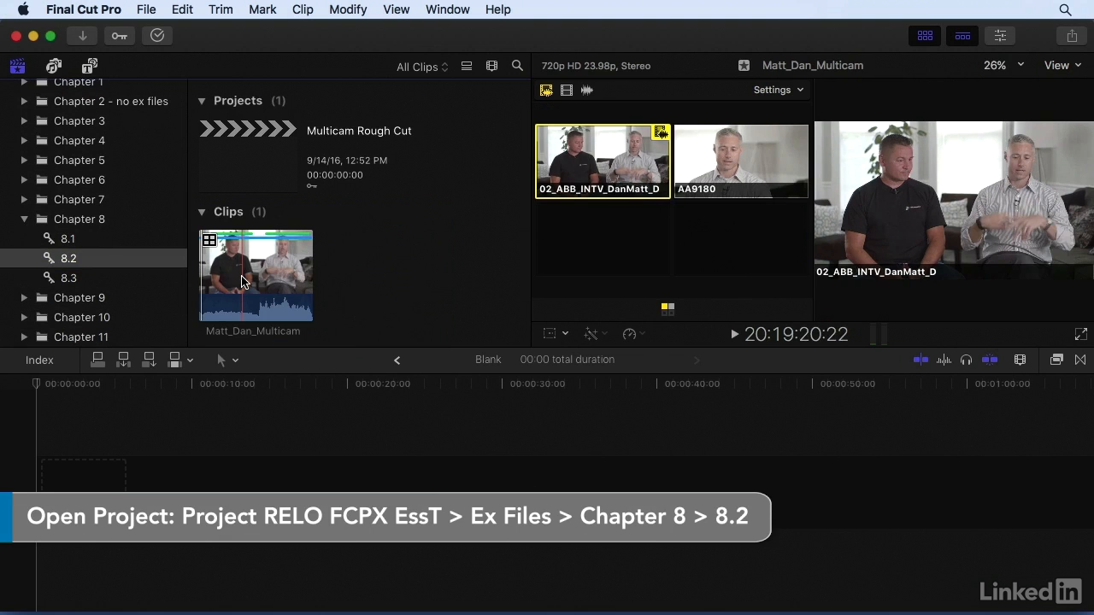
pyautogui.click(228, 234)
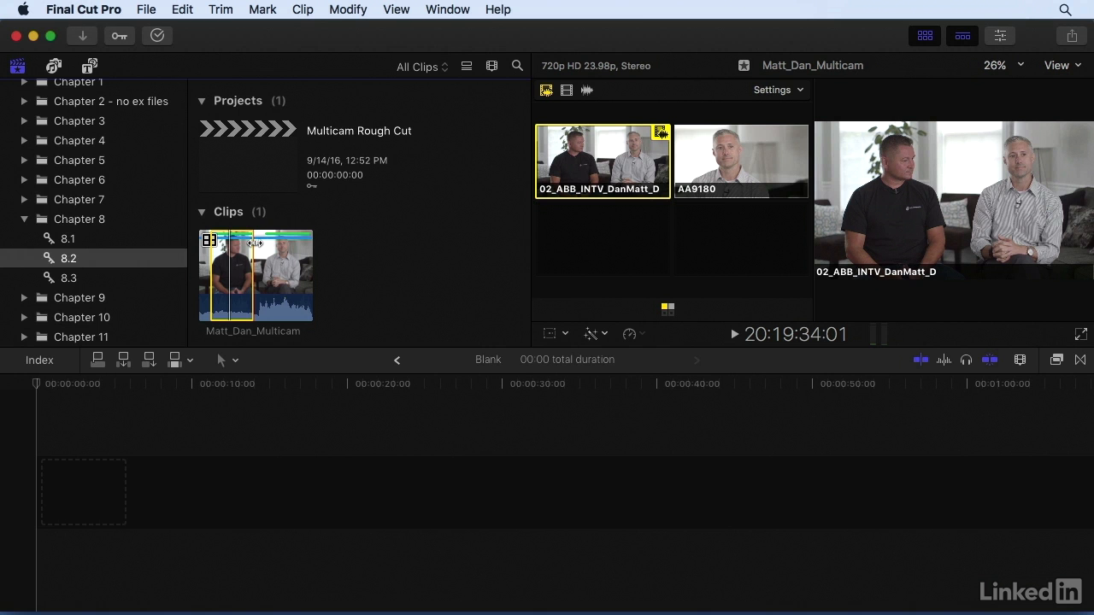
pyautogui.press('space')
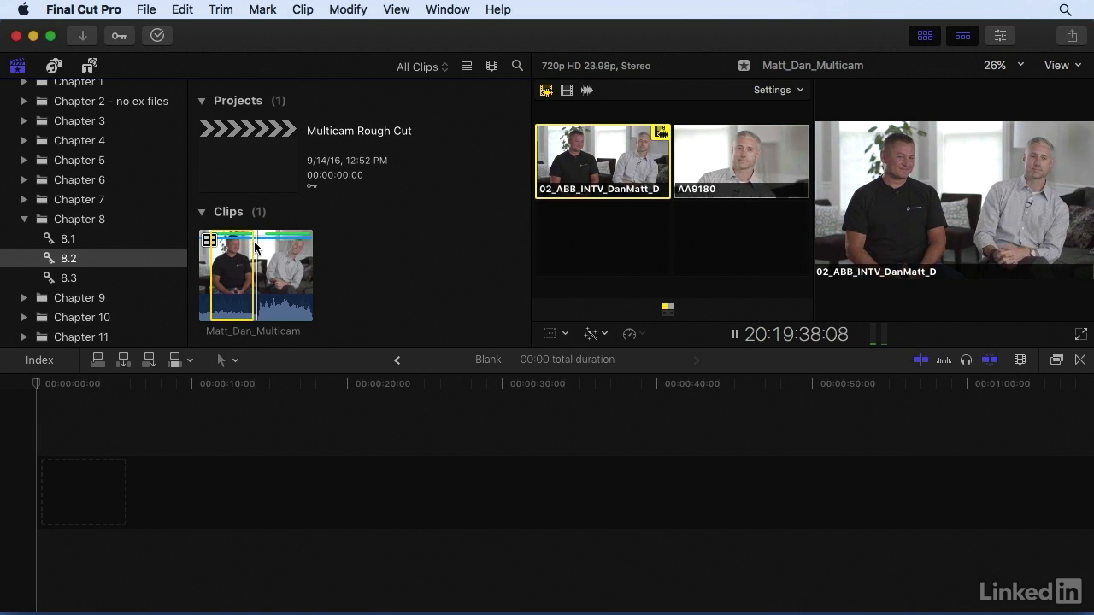
pyautogui.press('space')
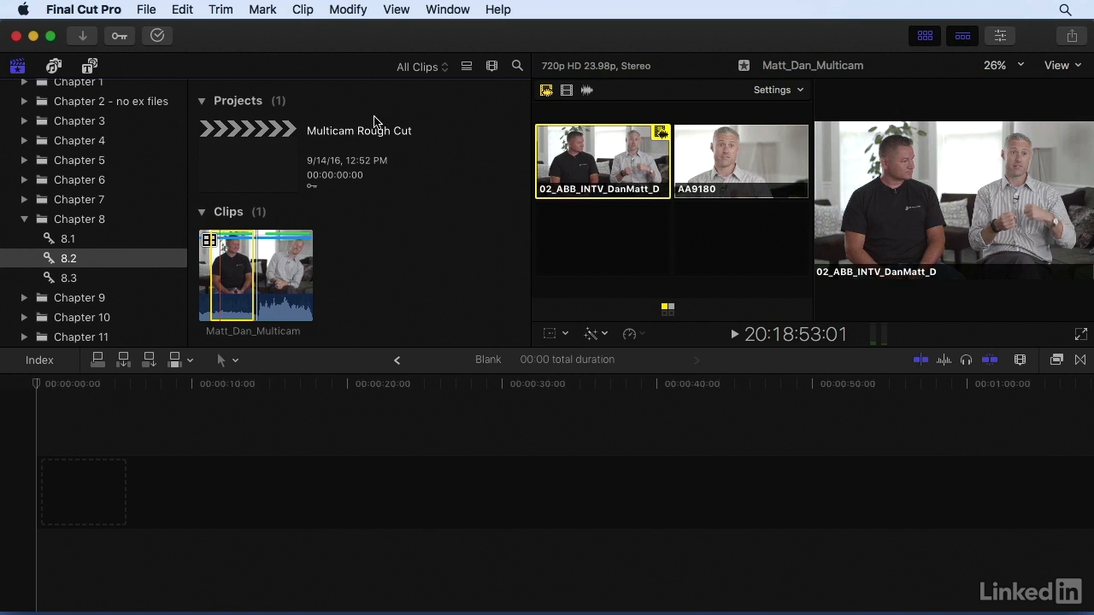
# Open the Multicam Rough Cut project and append both favorite ranges of Matt_Dan_Multicam to its storyline in order.
pyautogui.doubleClick(261, 158)
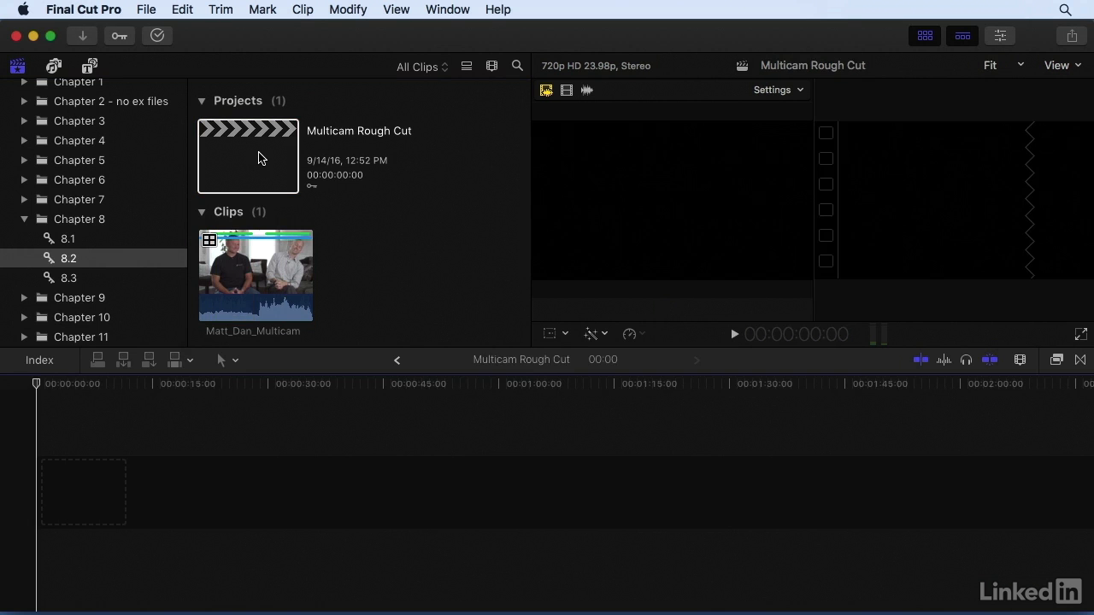
pyautogui.click(233, 234)
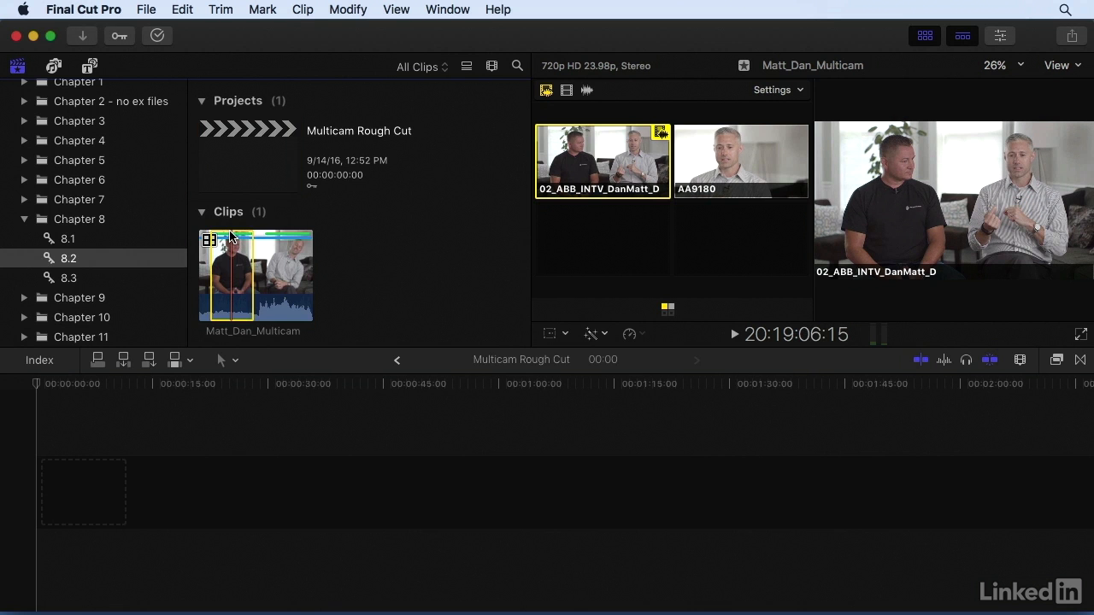
pyautogui.press('e')
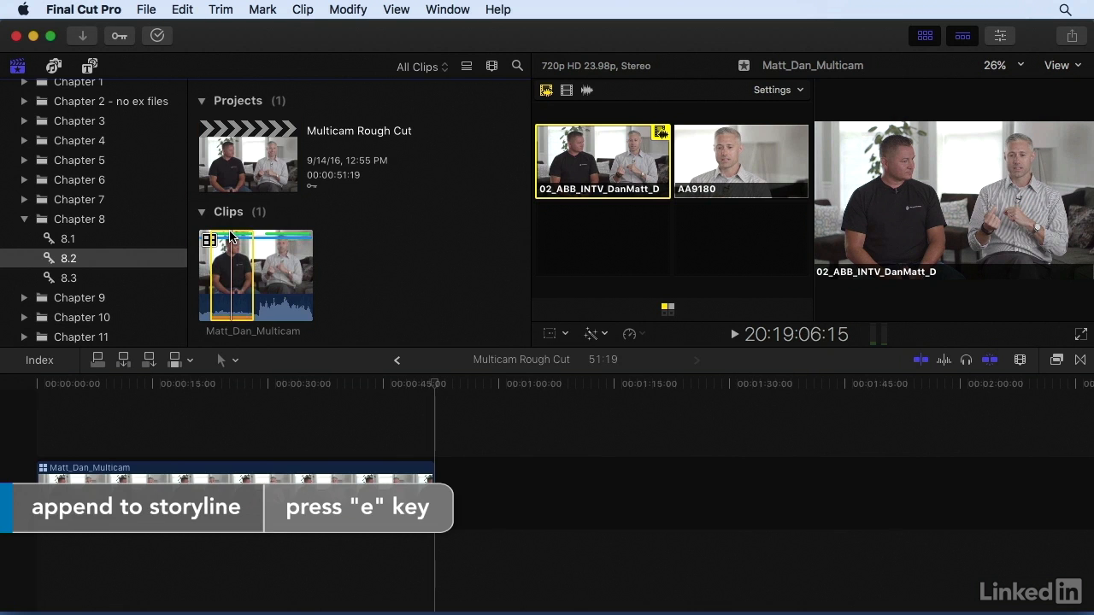
pyautogui.click(289, 239)
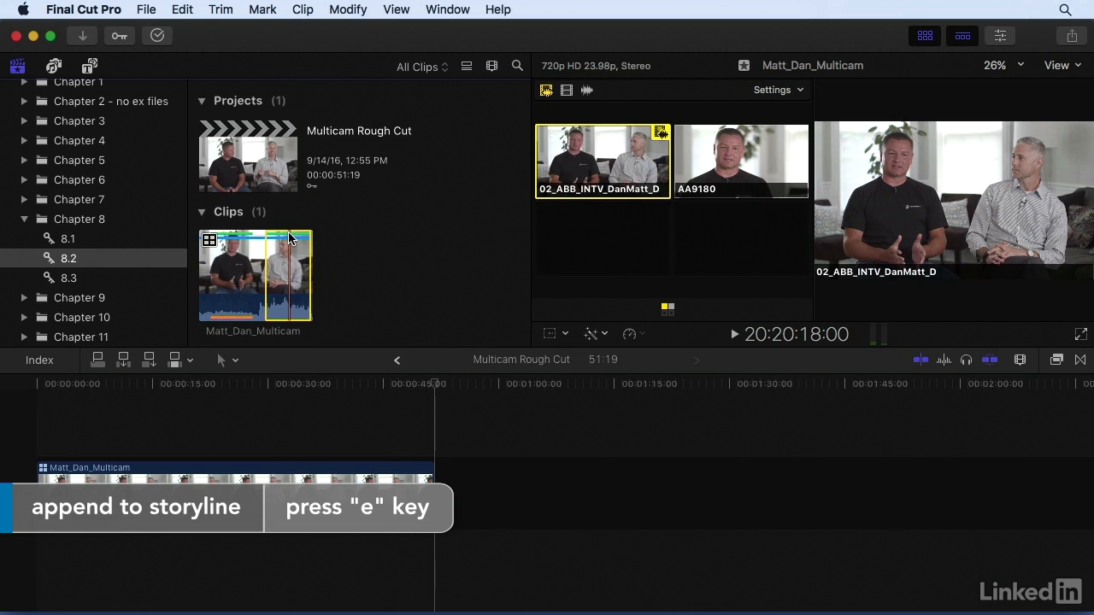
pyautogui.press('e')
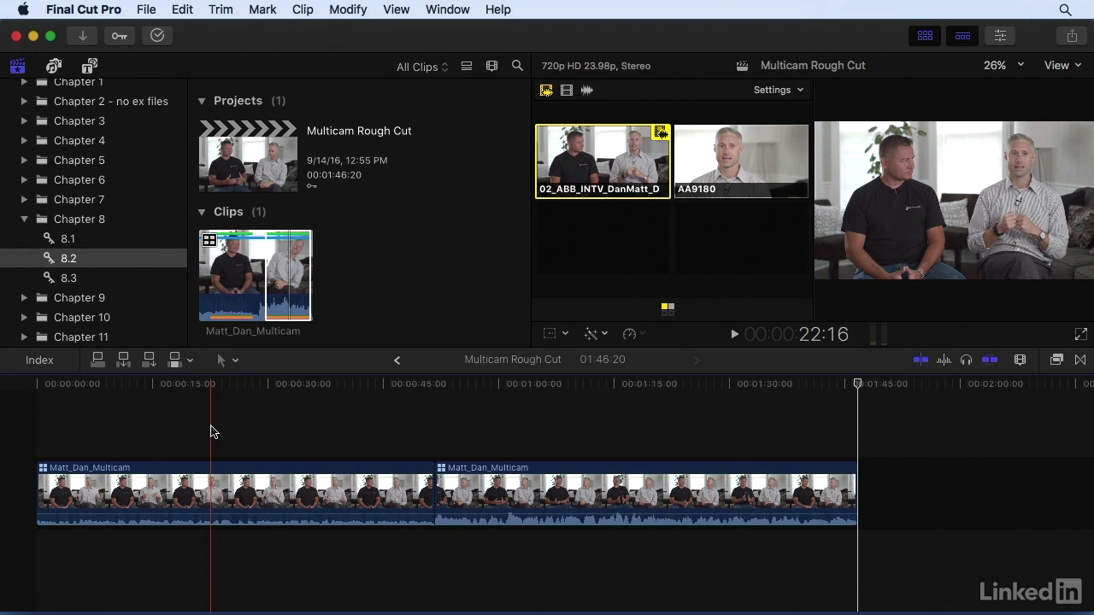
# Examine the angles inside the first multicam clip in the angle editor and return to the Multicam Rough Cut timeline.
pyautogui.click(229, 483)
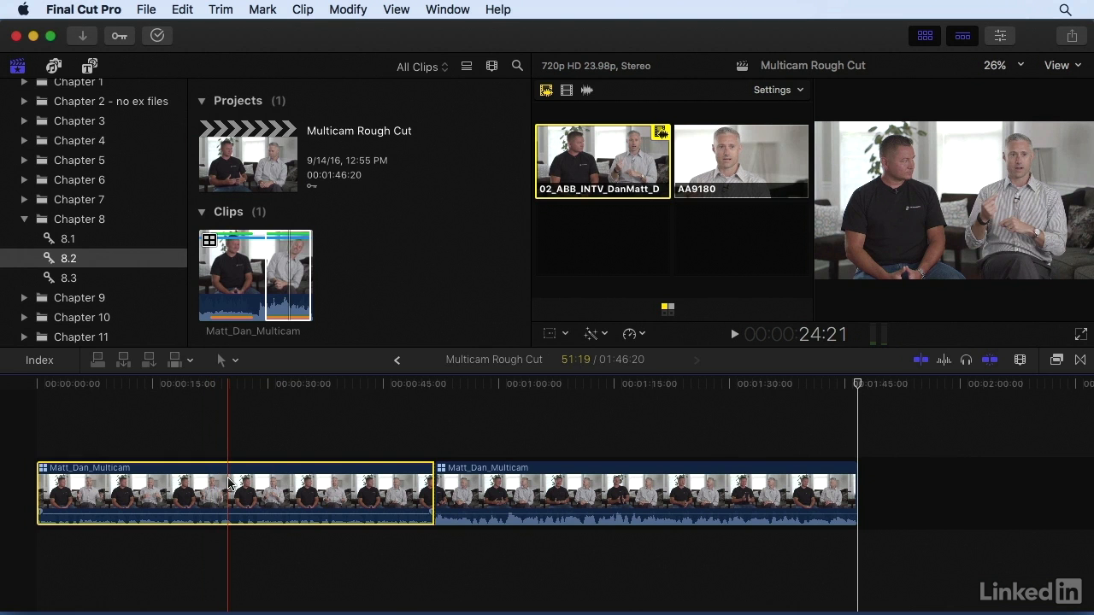
pyautogui.doubleClick(229, 484)
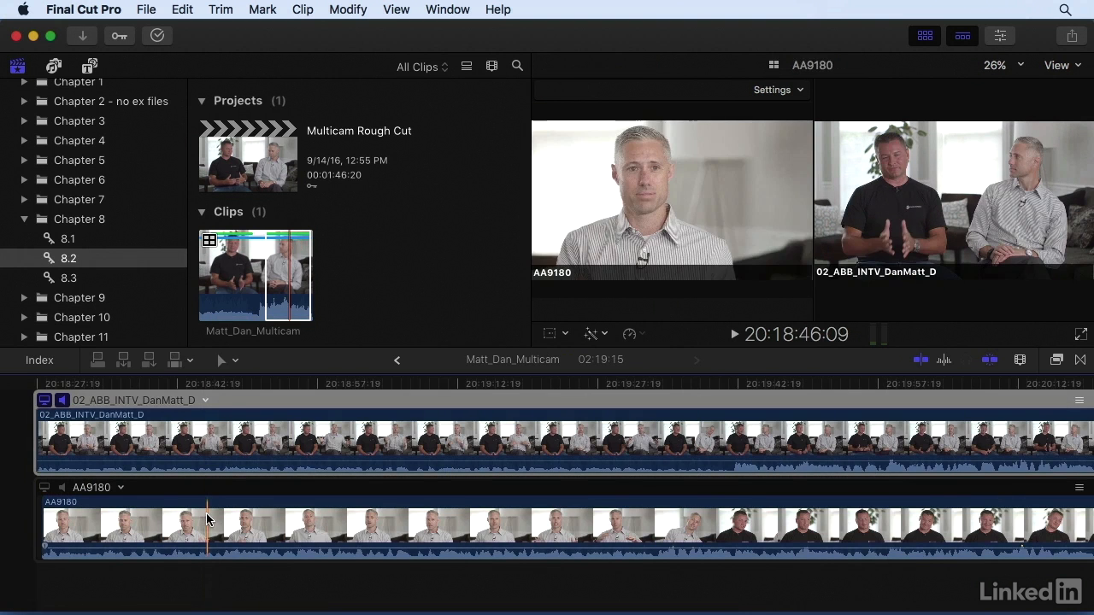
pyautogui.click(397, 360)
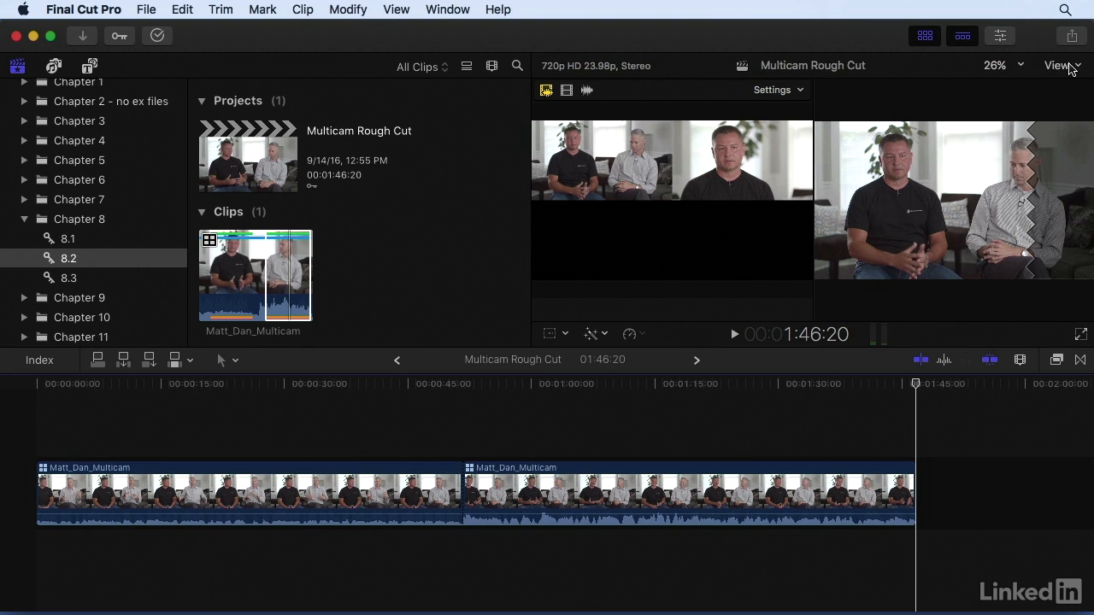
# Hide the angle viewer and show it again.
pyautogui.click(1062, 66)
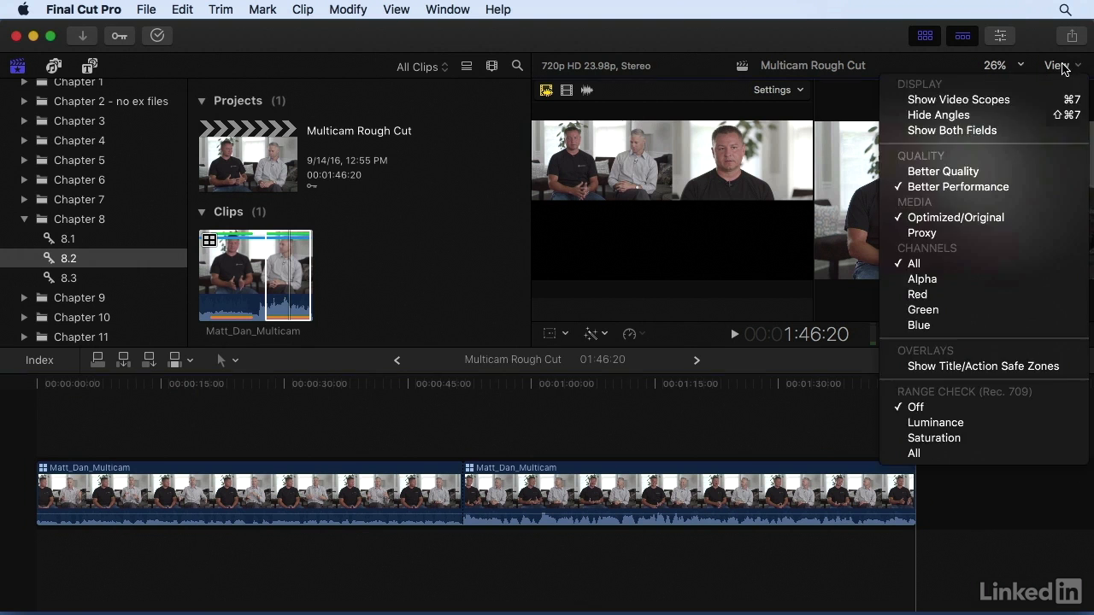
pyautogui.click(1042, 114)
pyautogui.click(1049, 68)
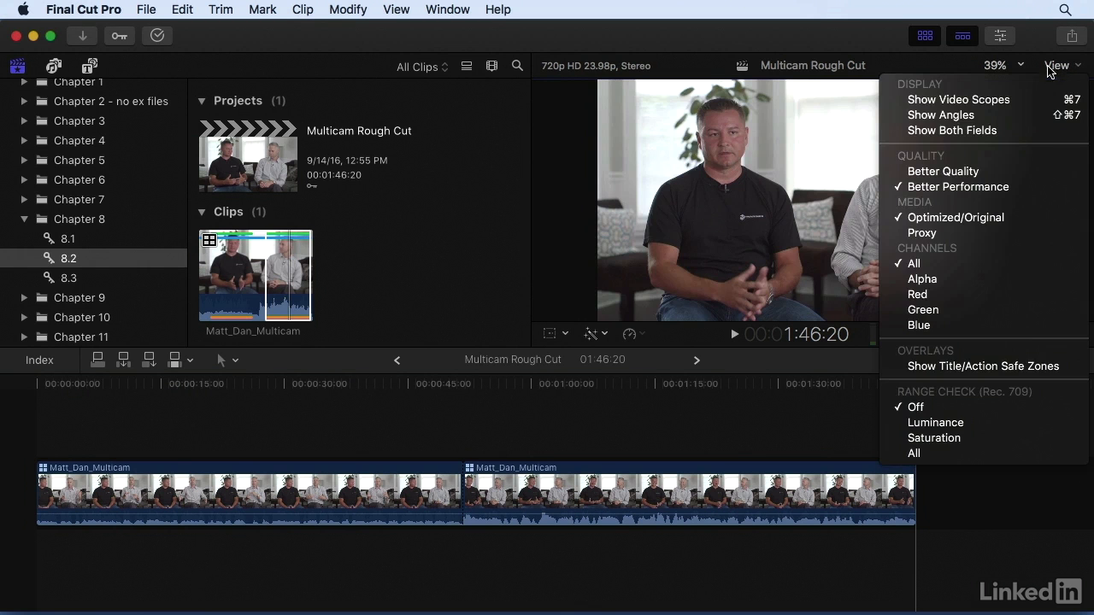
pyautogui.click(1038, 115)
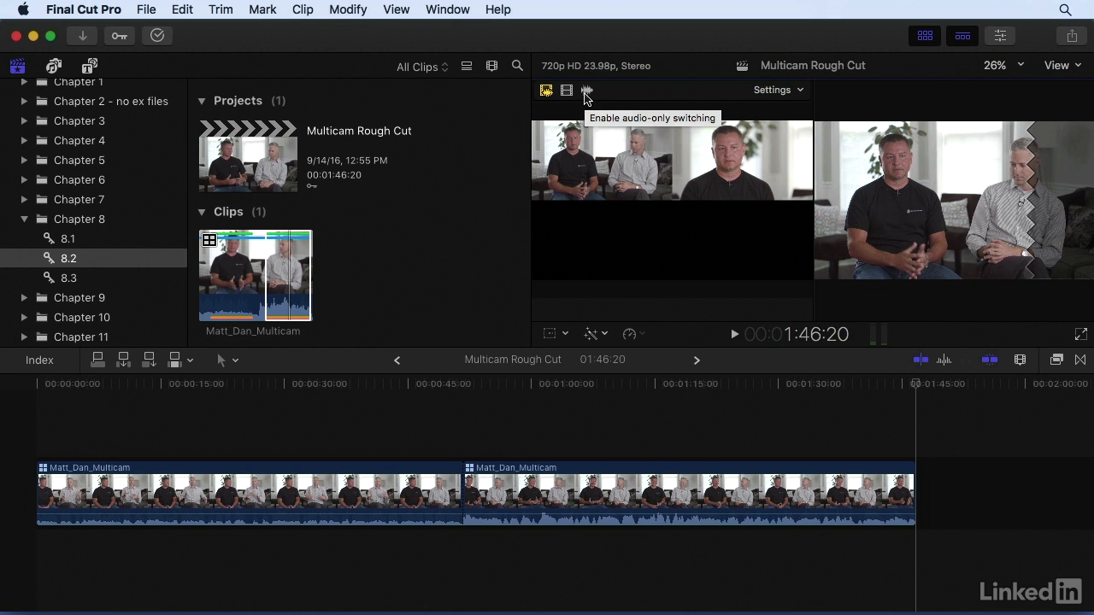
# Try combined video and audio switching at the timeline start, changing to angle AA9180 and back to 02_ABB_INTV_DanMatt_D.
pyautogui.click(14, 385)
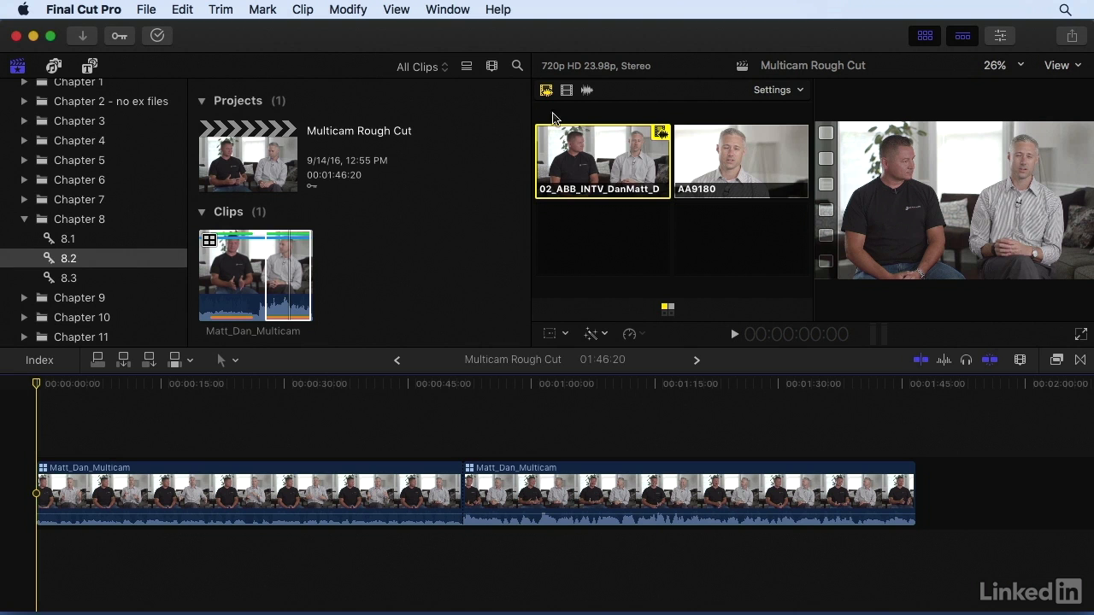
pyautogui.click(546, 91)
pyautogui.click(750, 159)
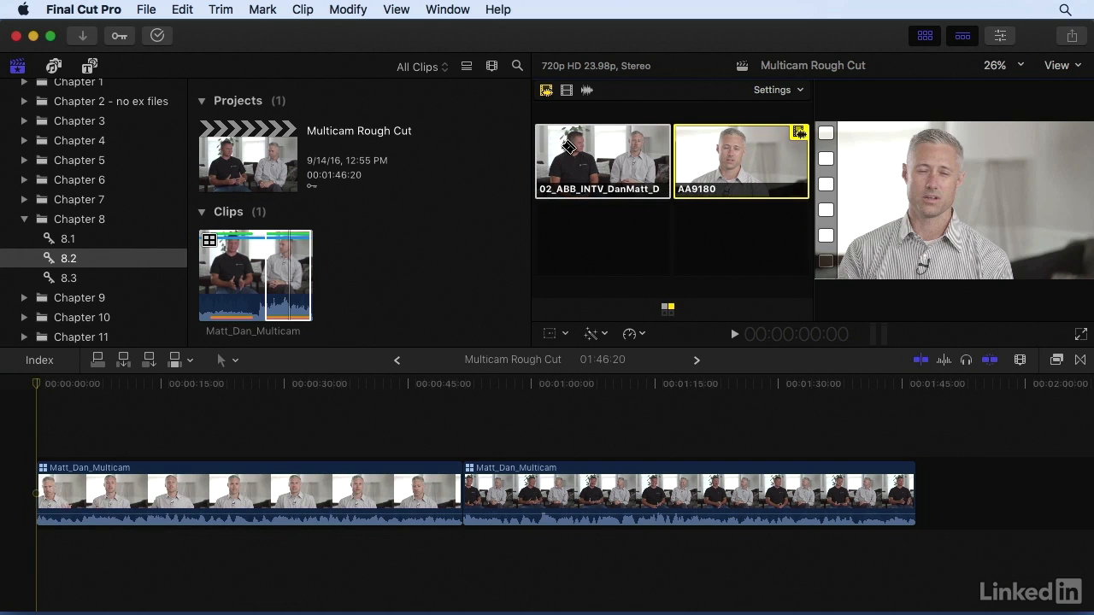
pyautogui.click(564, 150)
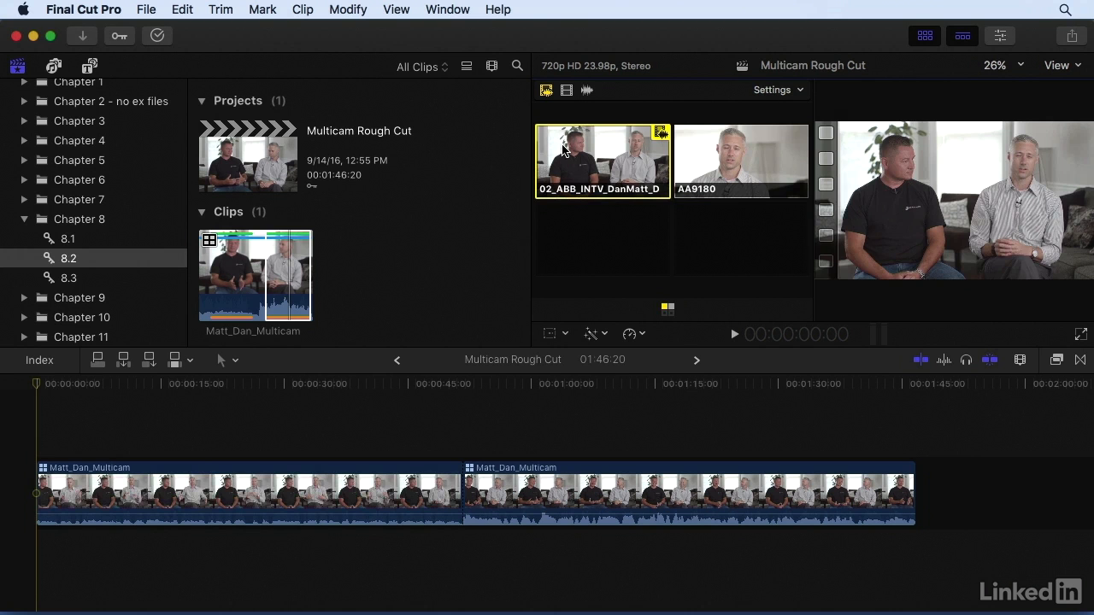
# Enable video-only switching and set the angle viewer to display 2 angles.
pyautogui.click(567, 91)
pyautogui.click(777, 92)
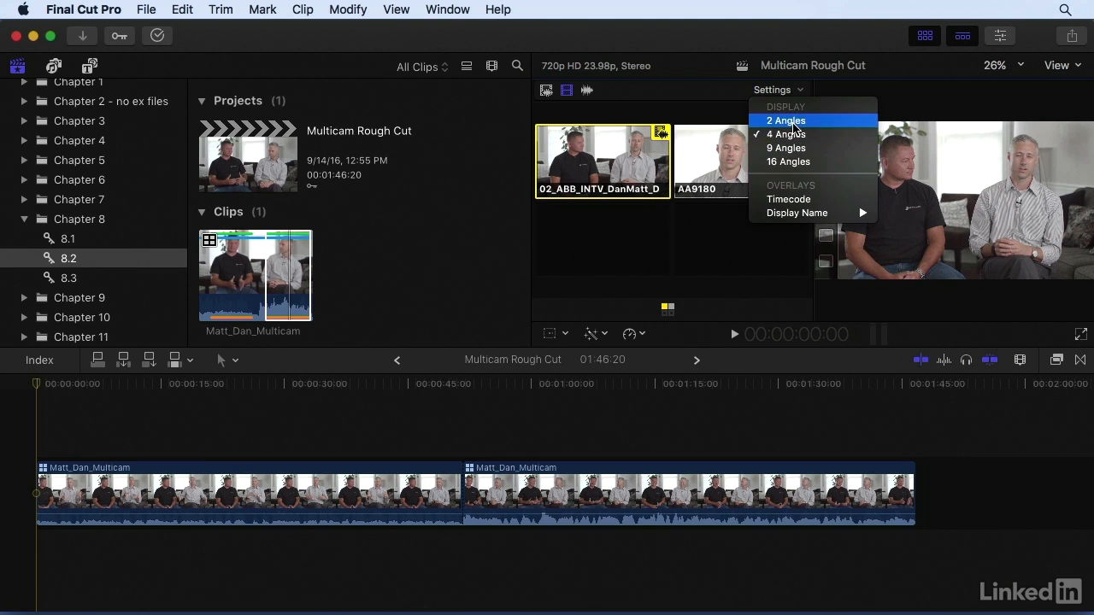
pyautogui.click(786, 121)
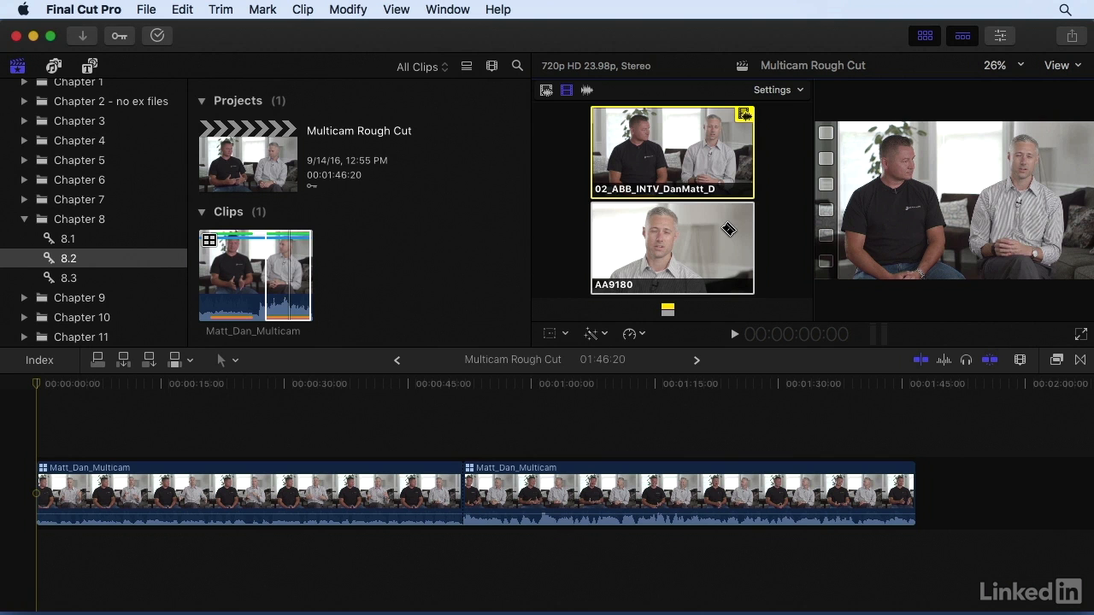
# Play from the timeline start and cut the first multicam clip live, alternating between AA9180 and 02_ABB_INTV_DanMatt_D six times.
pyautogui.click(34, 398)
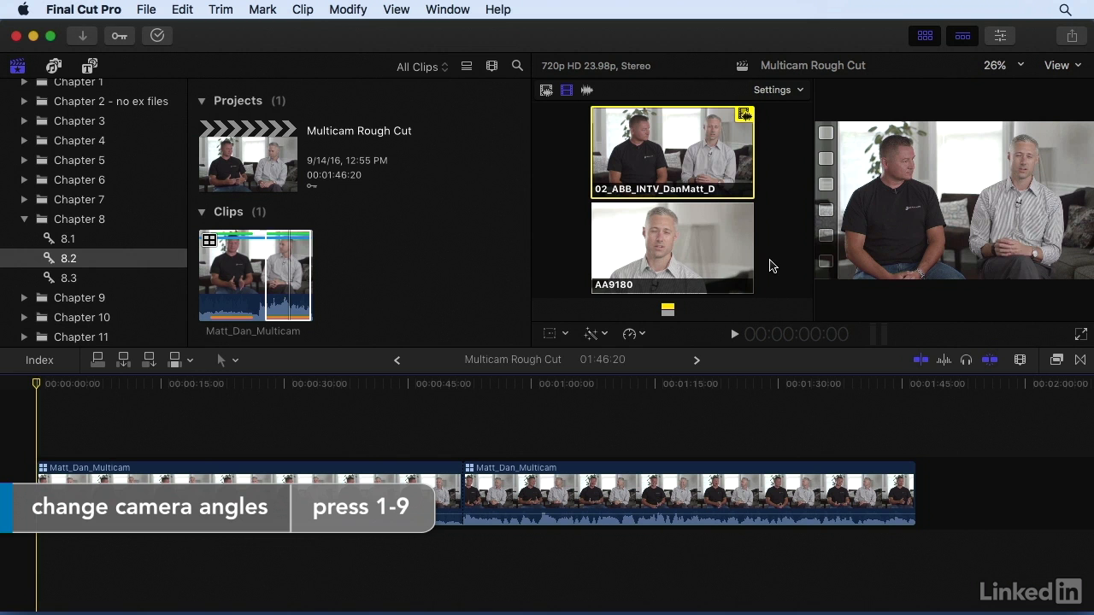
pyautogui.press('space')
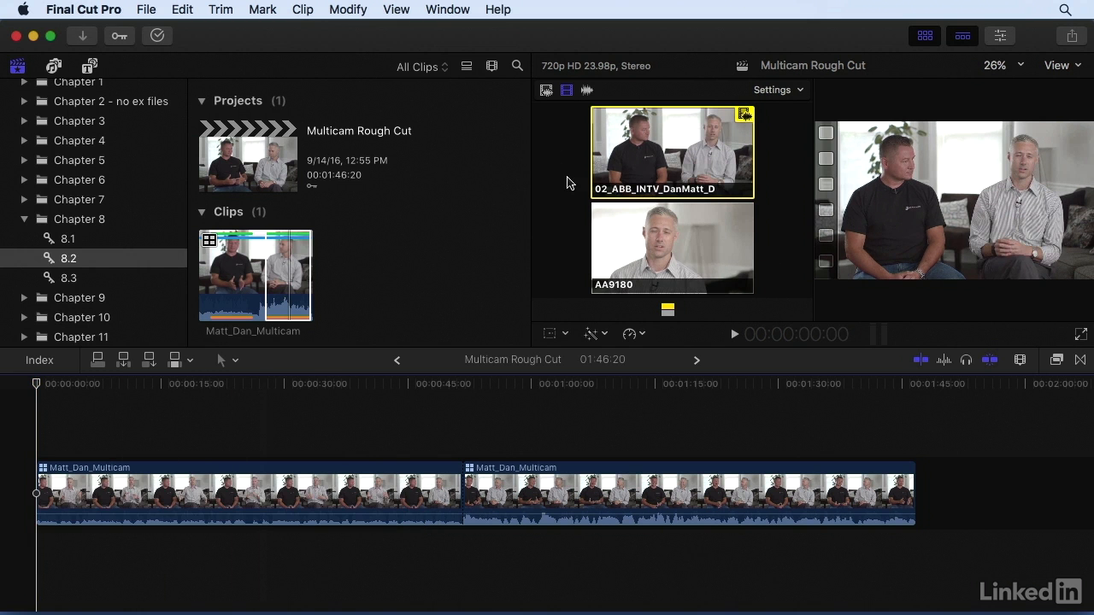
pyautogui.press('space')
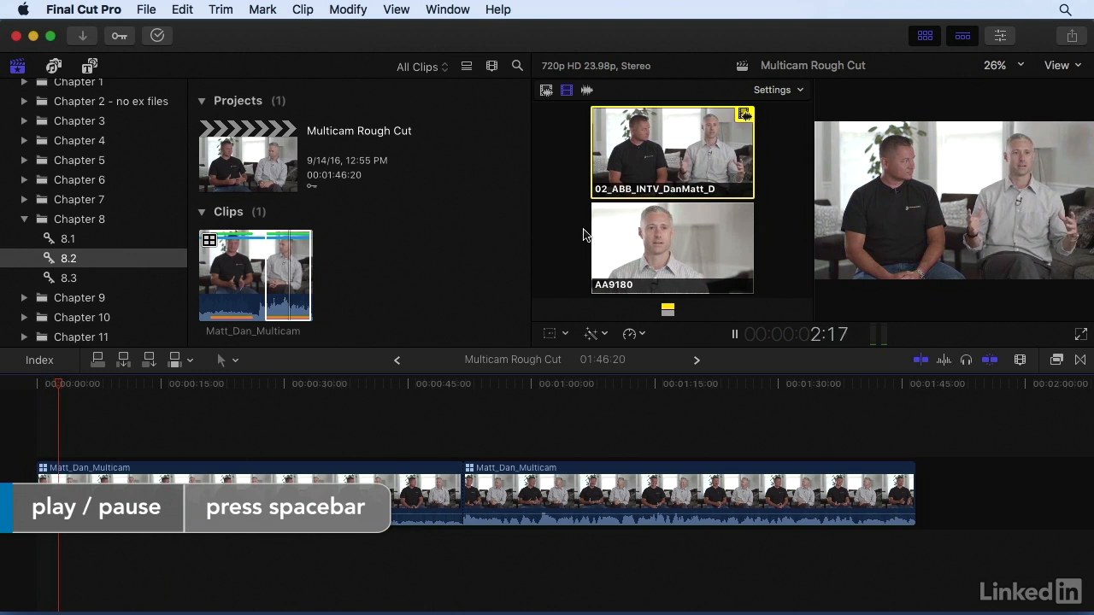
pyautogui.click(675, 253)
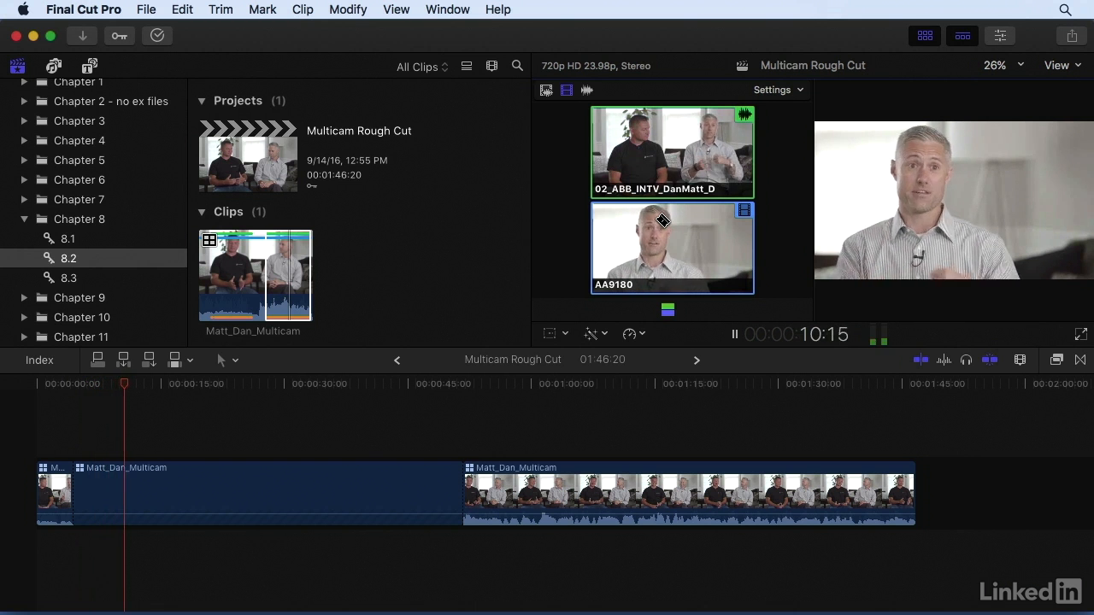
pyautogui.click(658, 159)
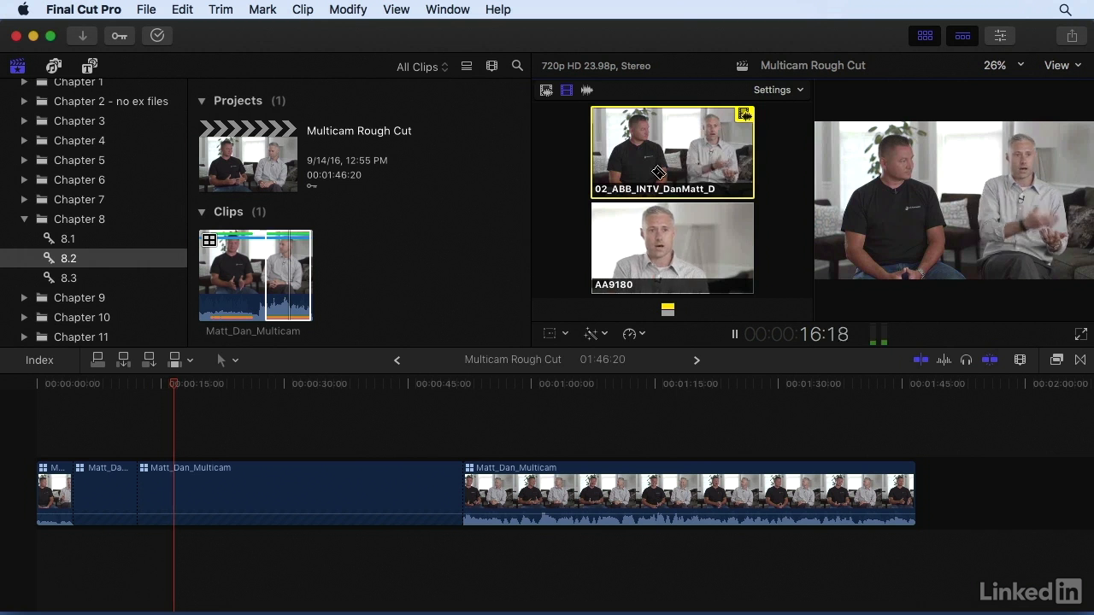
pyautogui.click(683, 246)
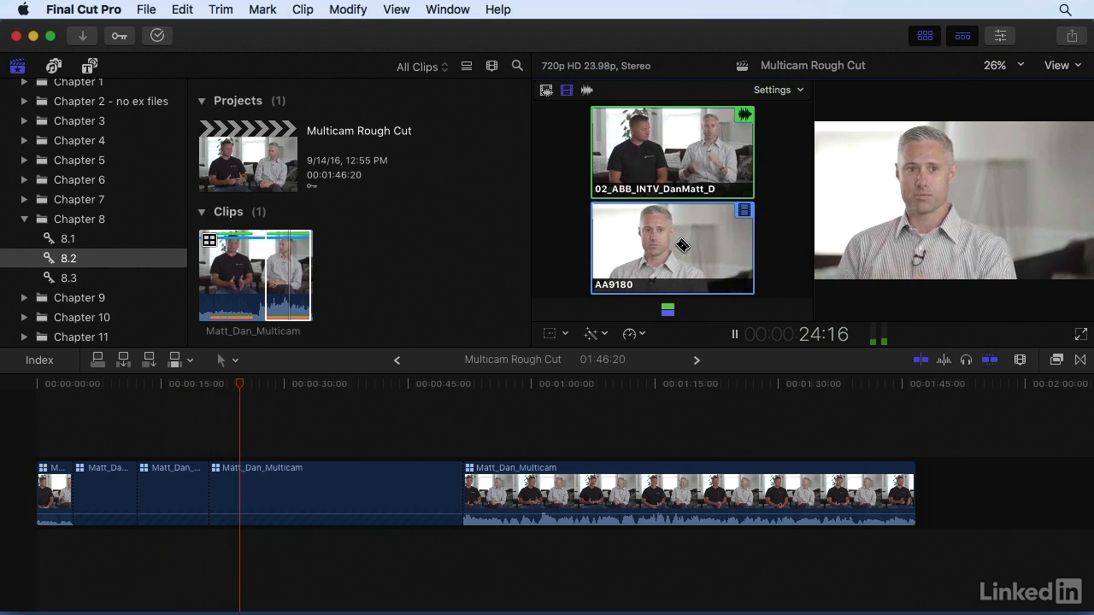
pyautogui.click(676, 166)
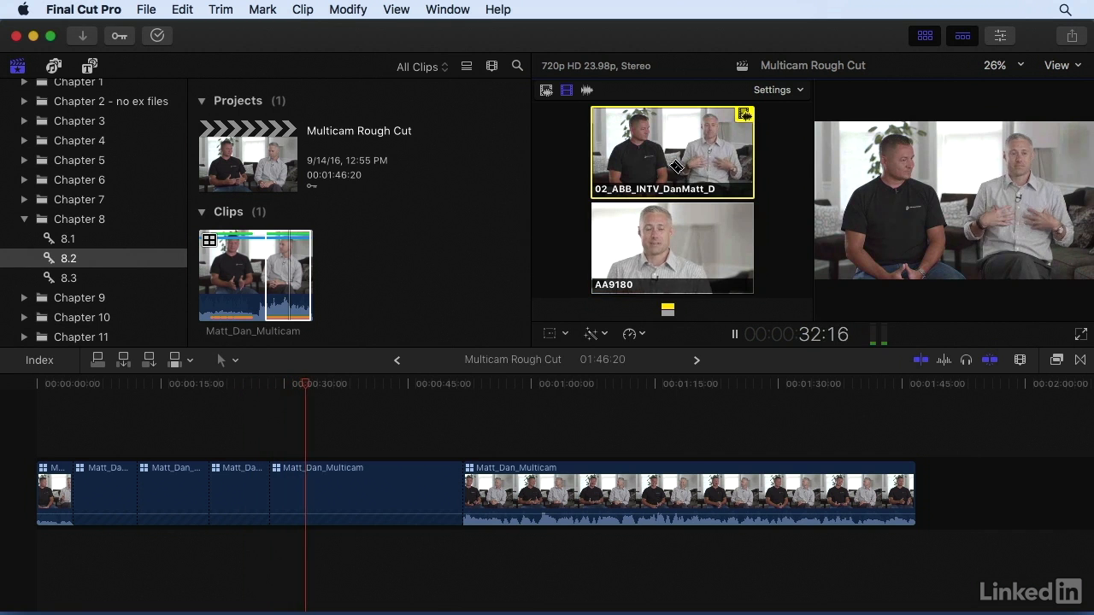
pyautogui.click(682, 240)
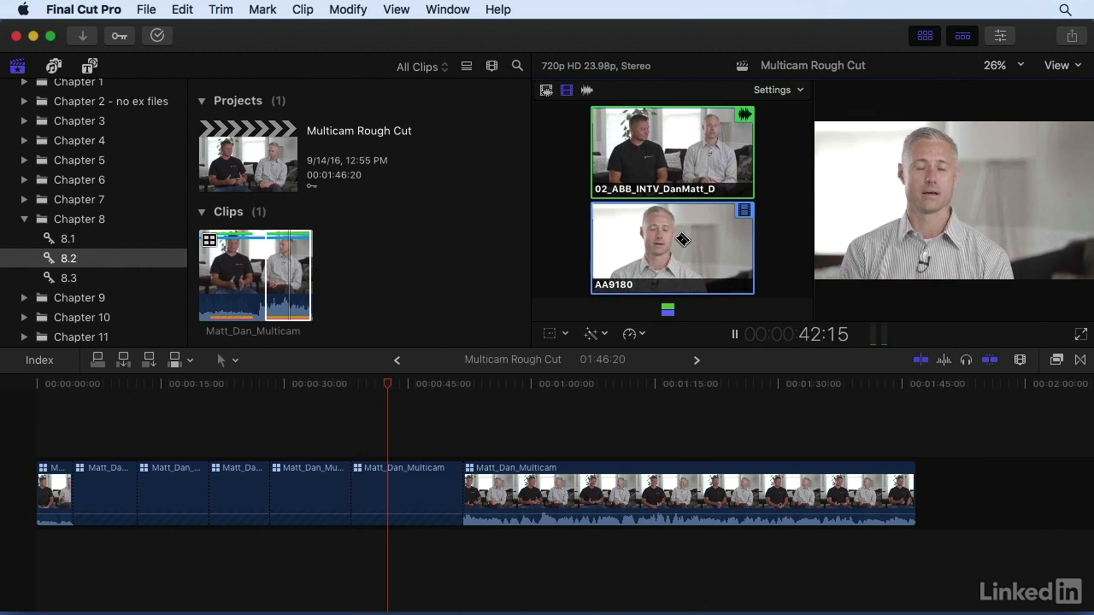
pyautogui.click(692, 158)
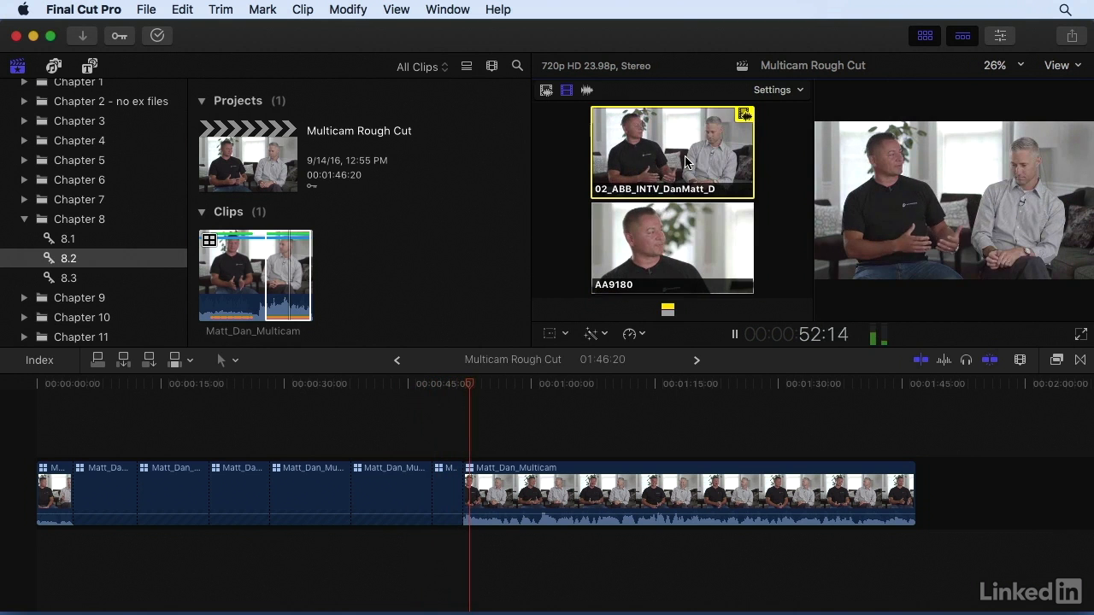
# Continue the live cut through the second multicam clip with four alternating angle switches, and stop playback at the end.
pyautogui.click(709, 236)
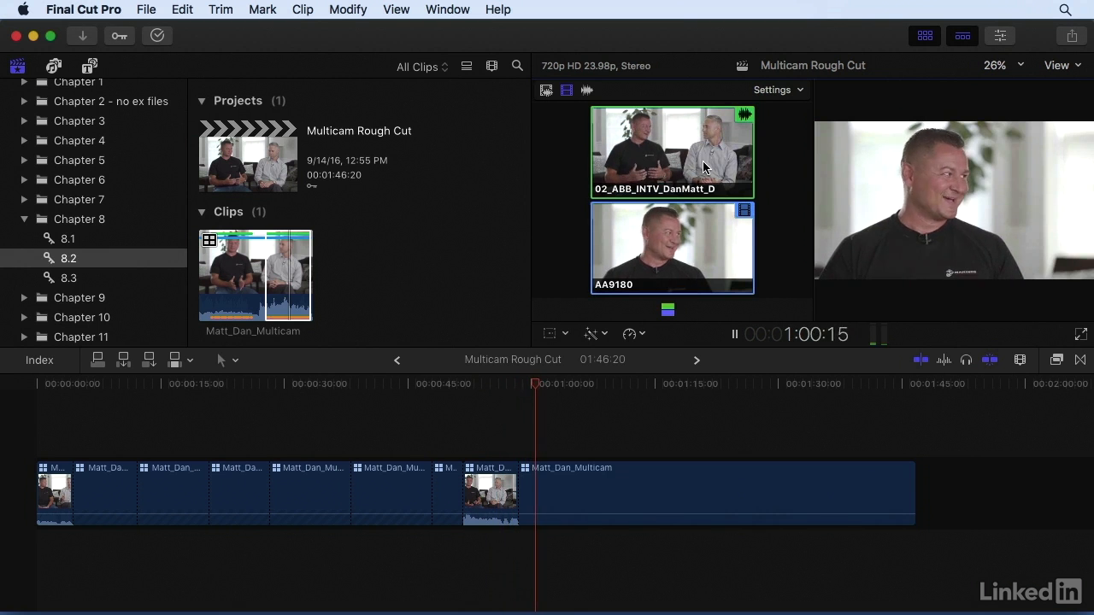
pyautogui.click(709, 167)
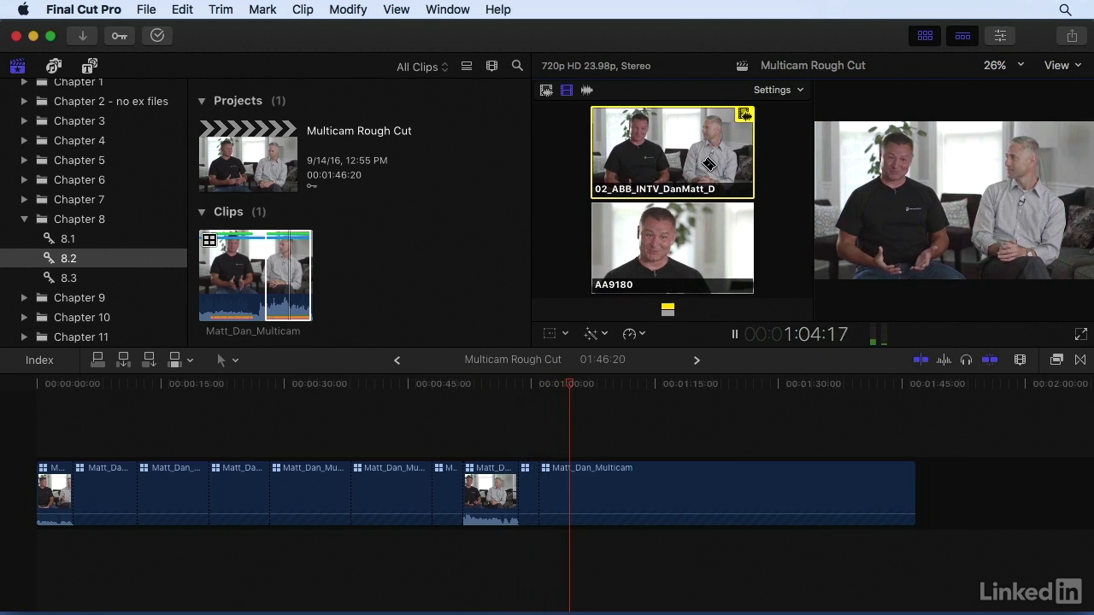
pyautogui.click(710, 220)
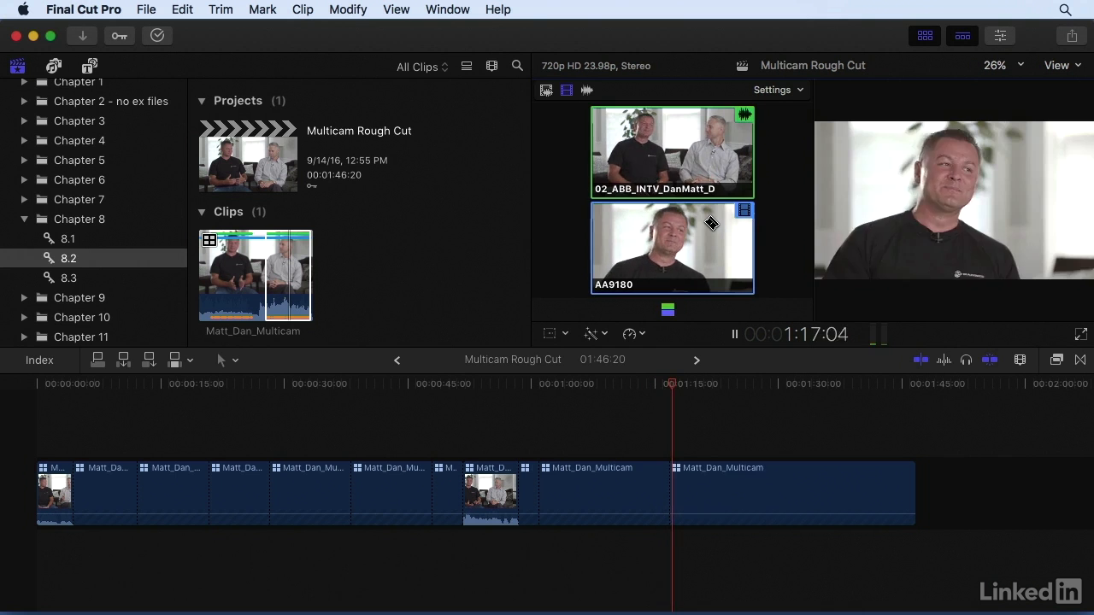
pyautogui.click(716, 156)
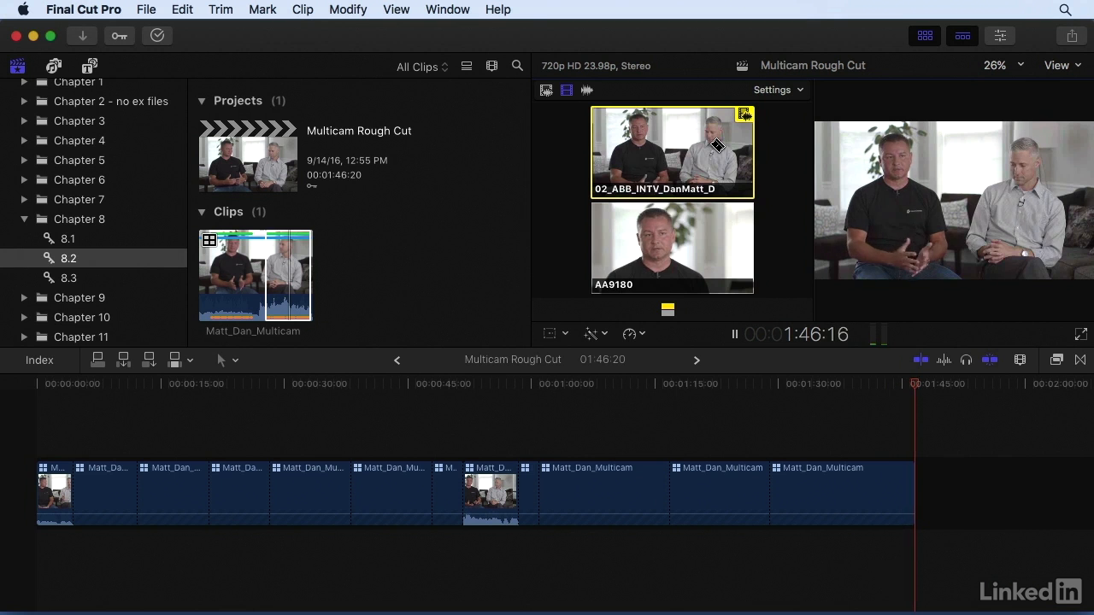
pyautogui.press('space')
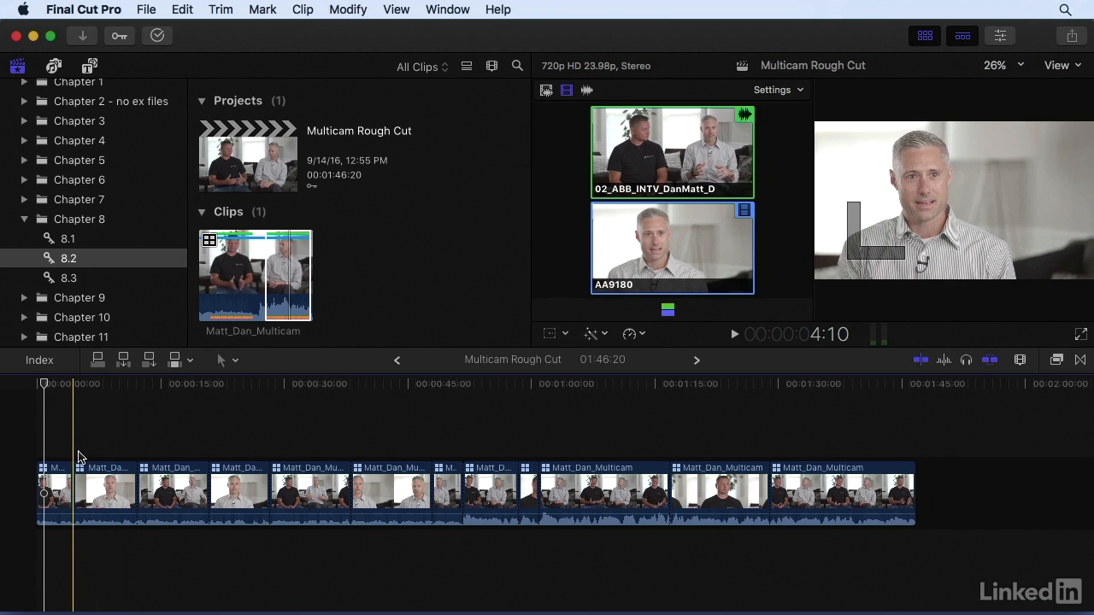
# Display the angle names on the timeline clips around the first angle cuts.
pyautogui.click(59, 385)
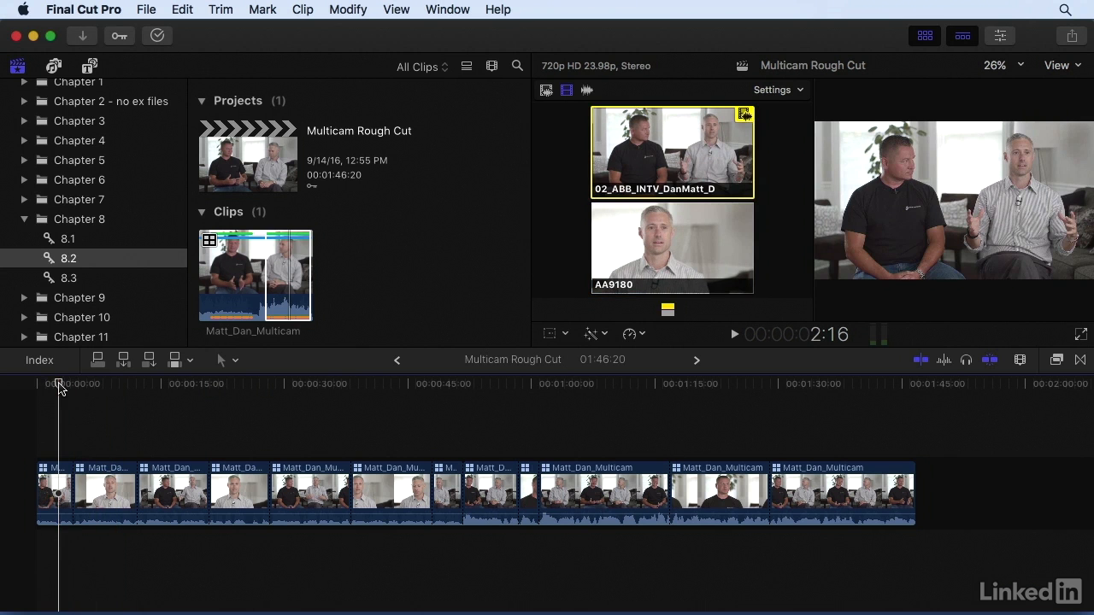
pyautogui.press('super+equal')
pyautogui.hscroll(-2, 61, 390)
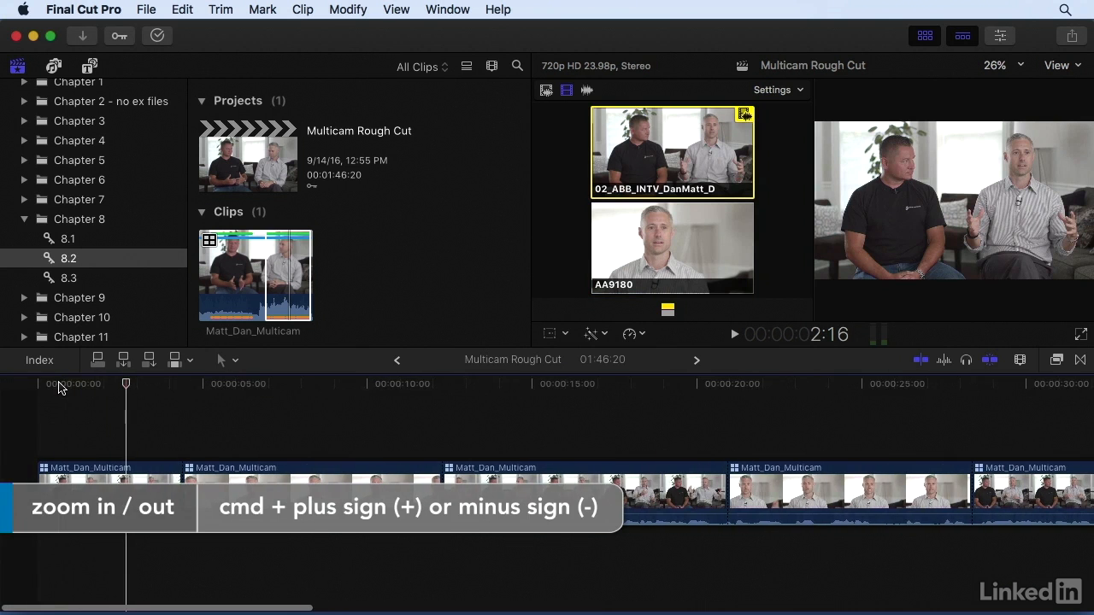
pyautogui.press('super+equal')
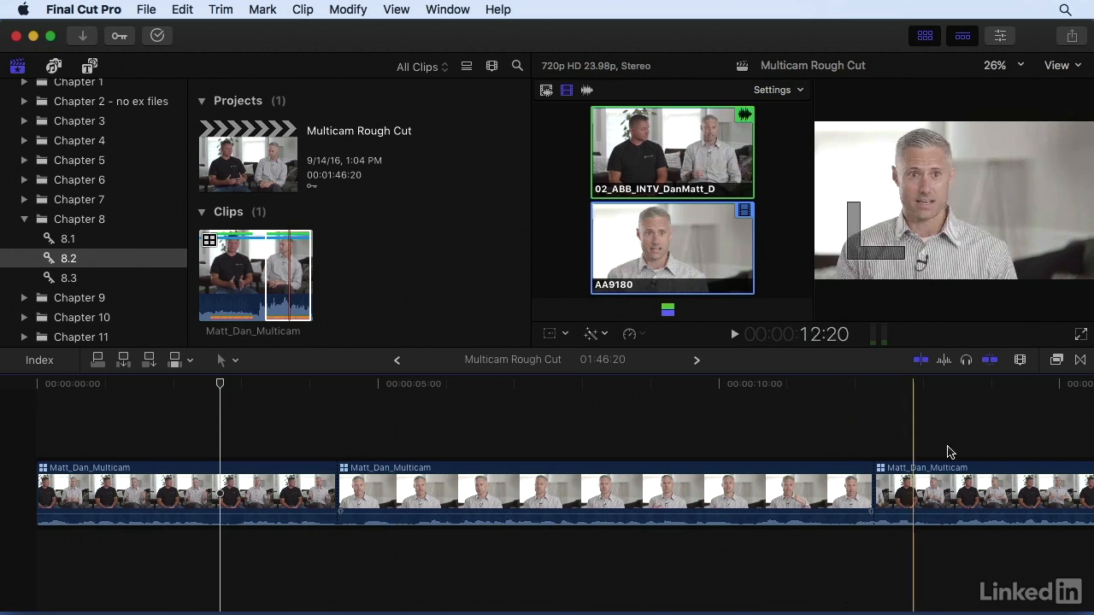
pyautogui.click(1020, 361)
pyautogui.click(908, 518)
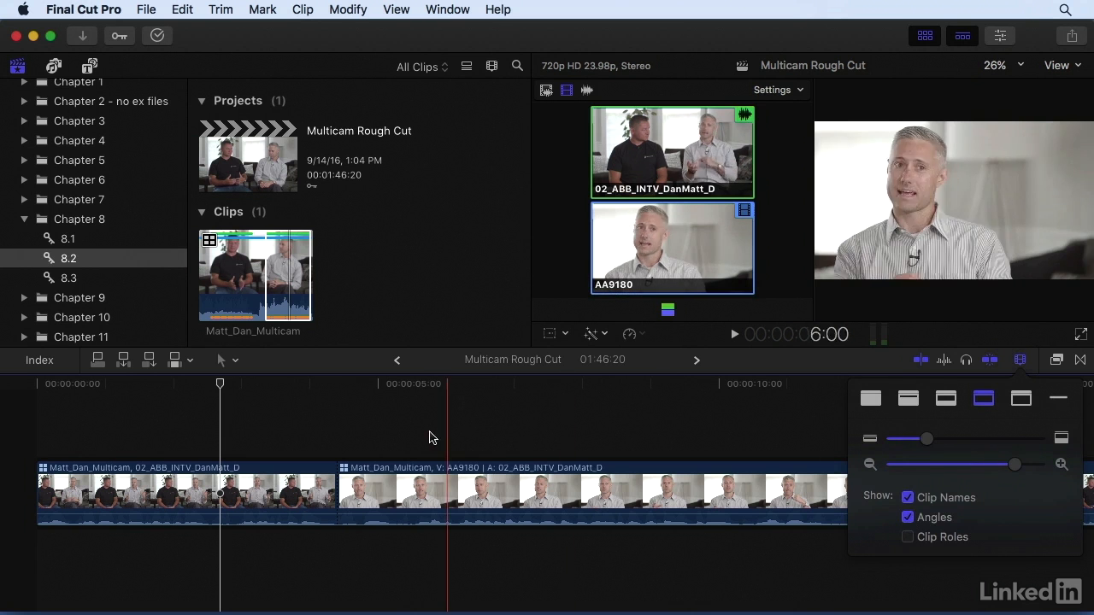
# Place the playhead on the first angle cut and show more of the edited timeline.
pyautogui.click(335, 414)
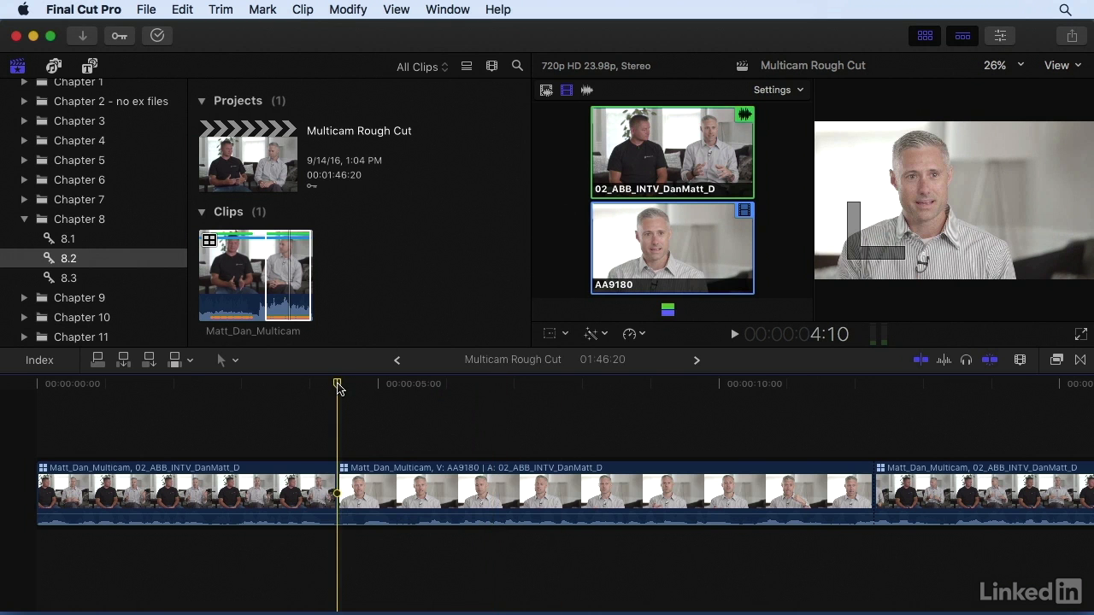
pyautogui.press('super+minus')
pyautogui.press('super+minus')
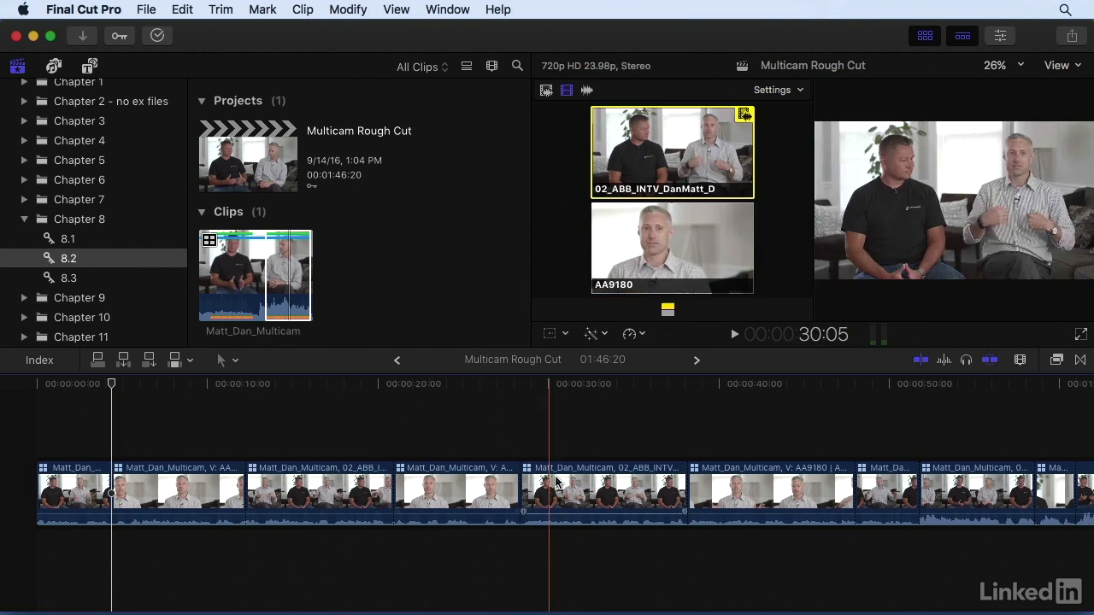